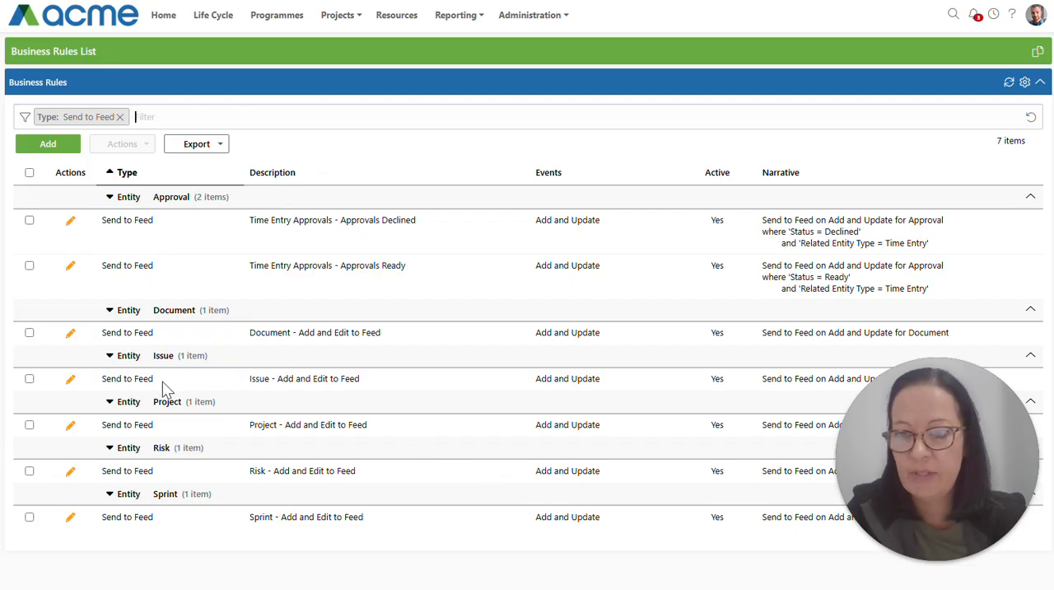
Open the "Issue - Add and Edit to Feed" business rule in a new tab and review its description, entity, trigger events, active state and action.
right_click(71, 381)
click(249, 107)
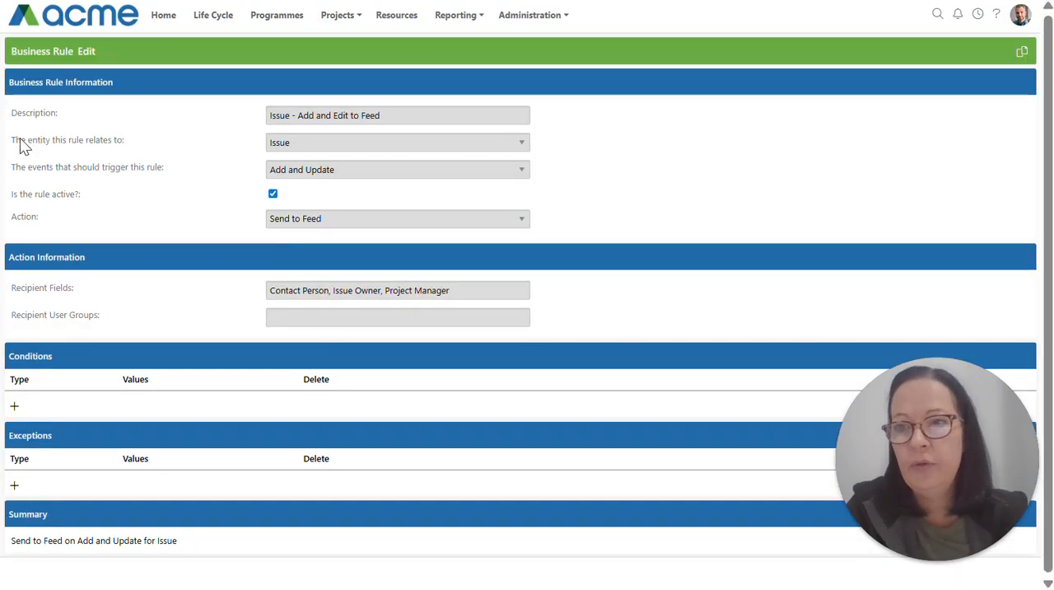
drag(9, 120, 110, 118)
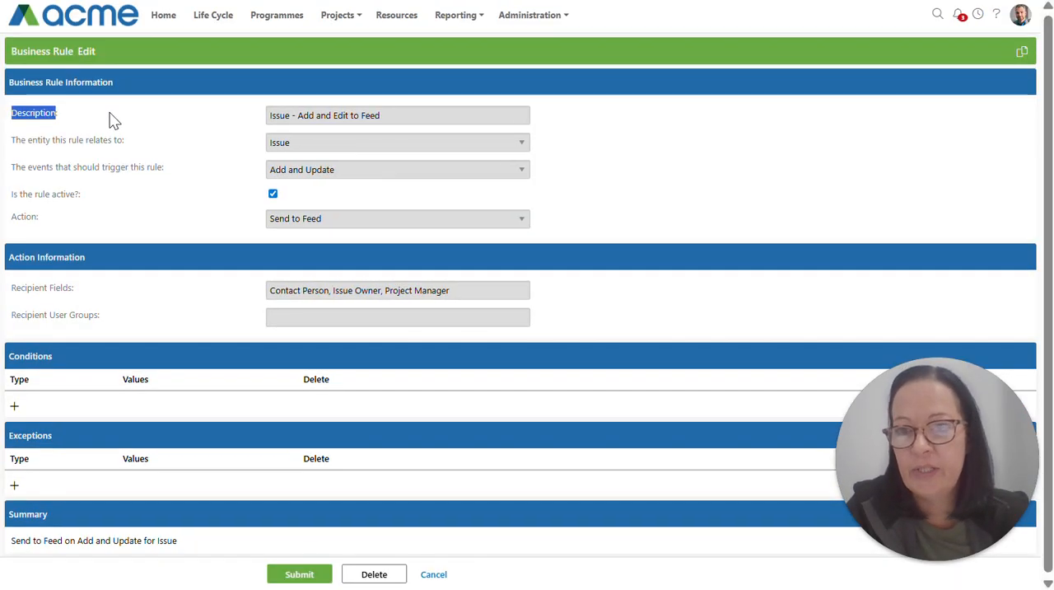
drag(292, 115, 407, 113)
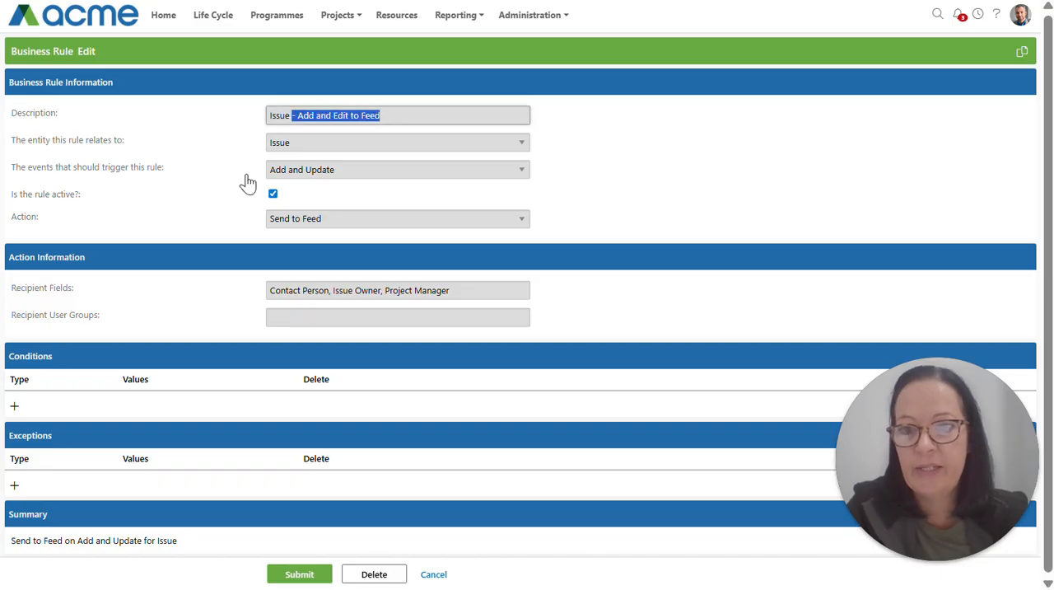
click(100, 155)
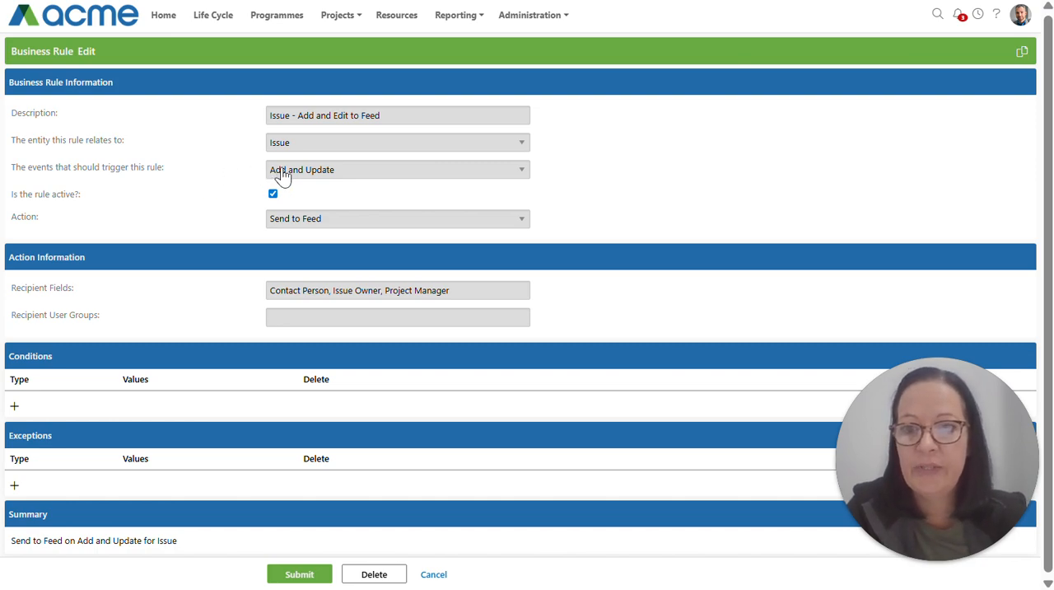
click(347, 173)
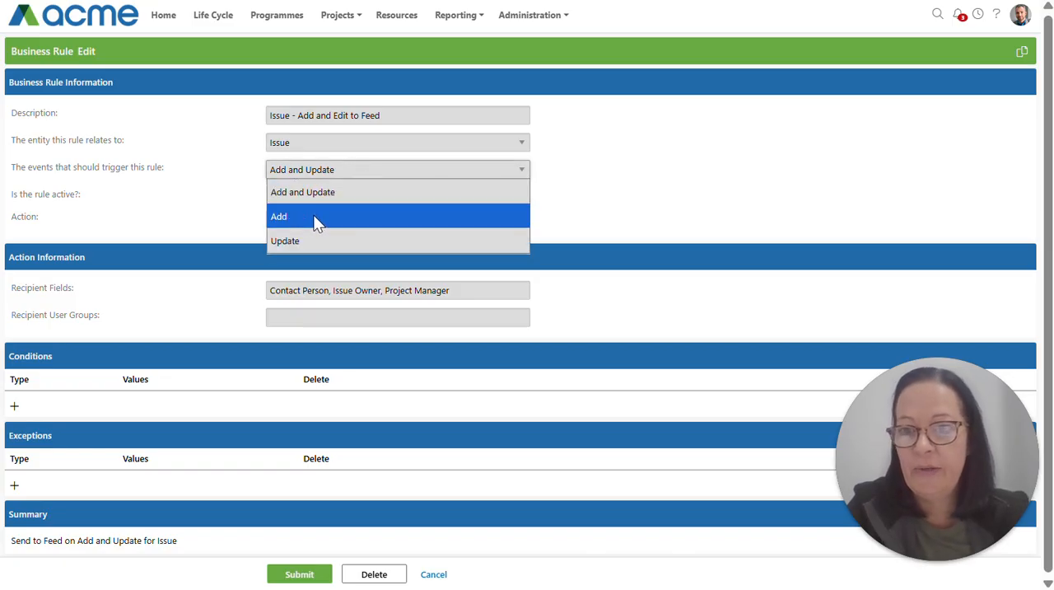
click(157, 170)
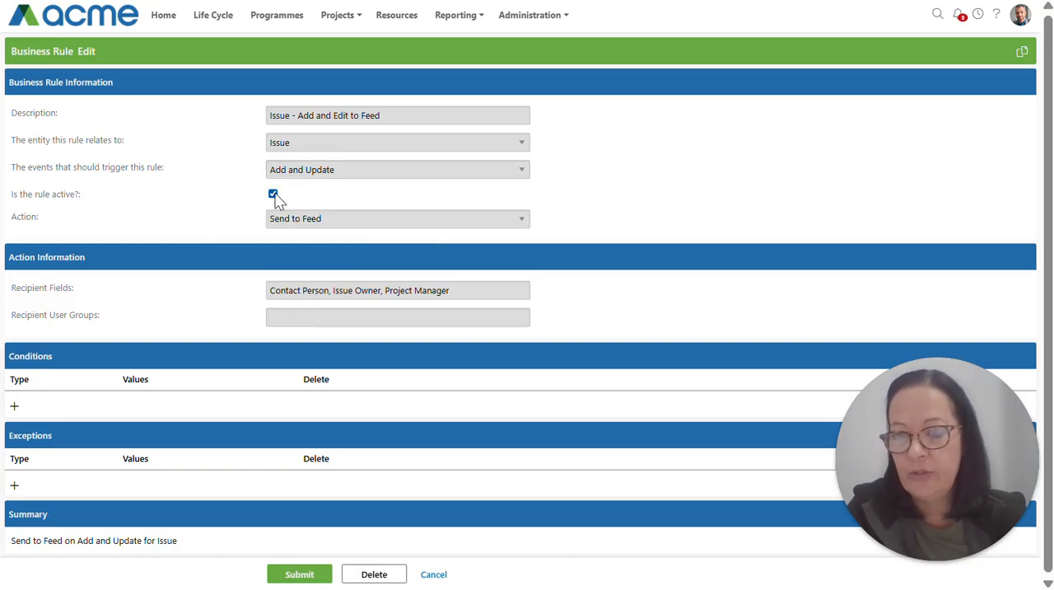
double_click(14, 218)
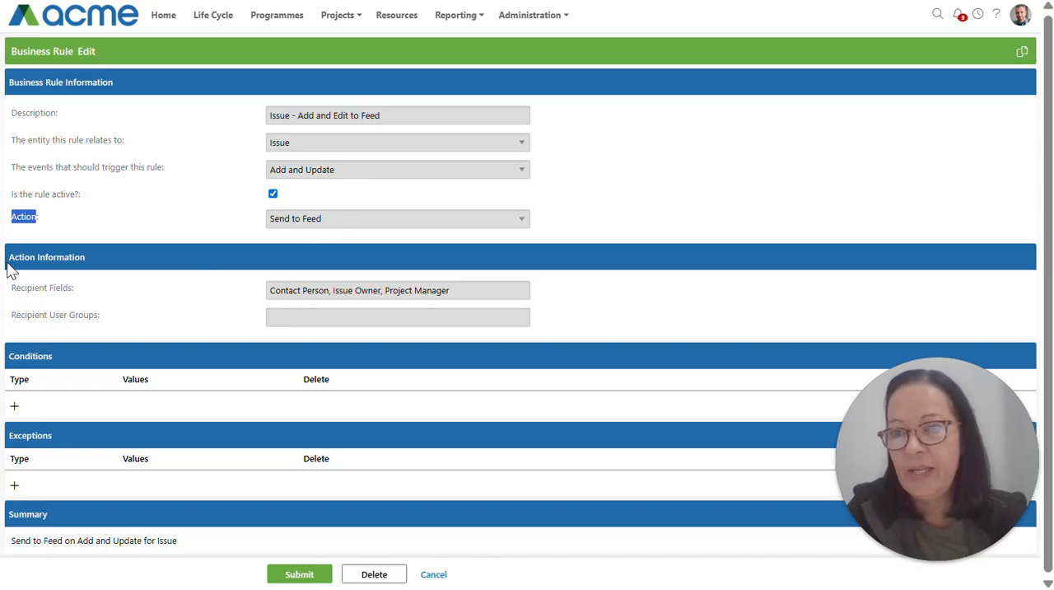
click(92, 281)
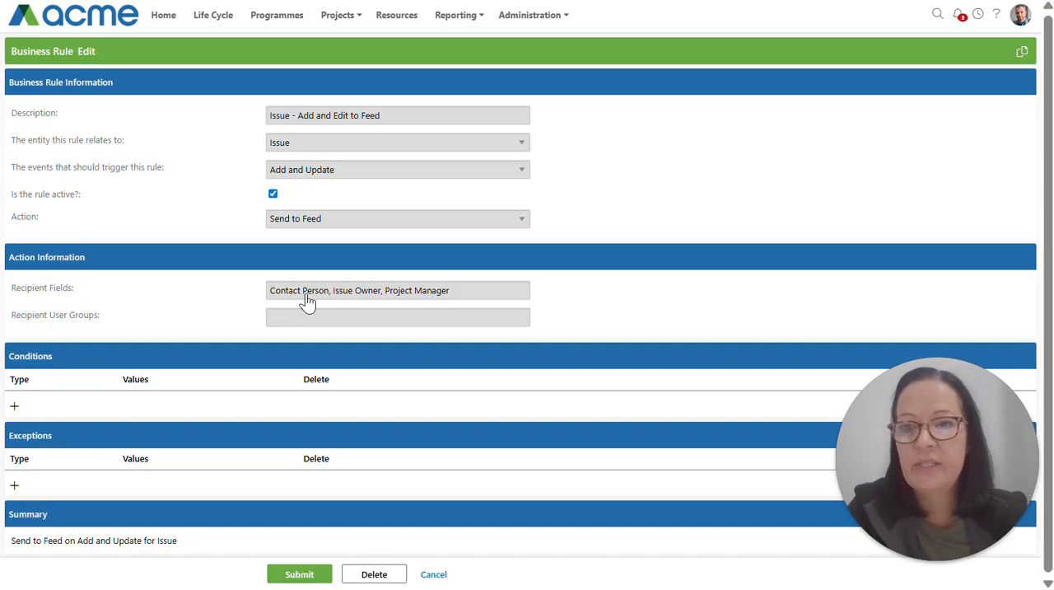
Review the options available for the rule's recipient fields and recipient user groups, leaving both selections as they are.
click(372, 298)
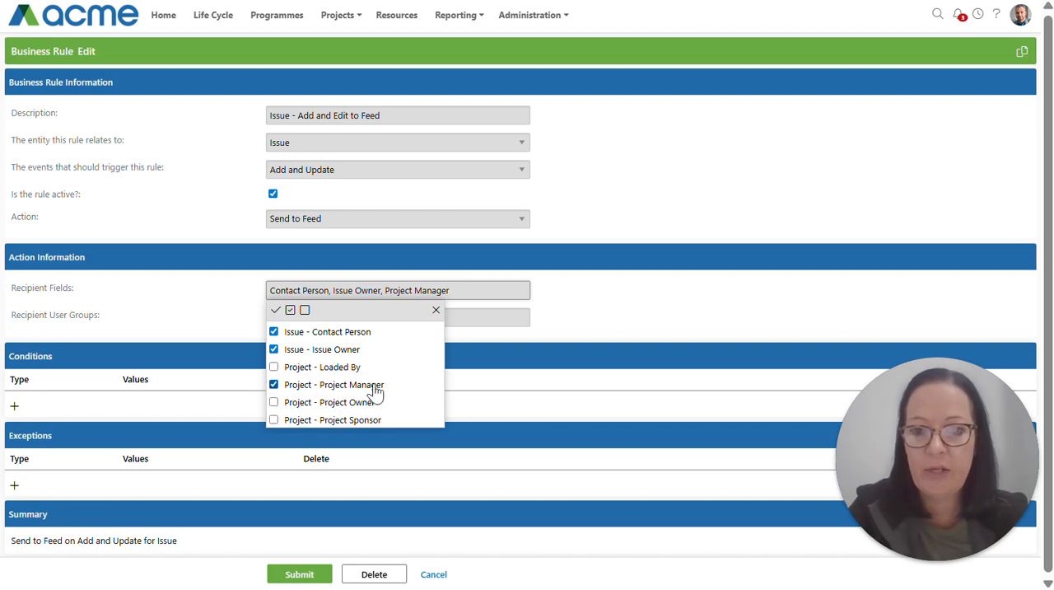
click(435, 312)
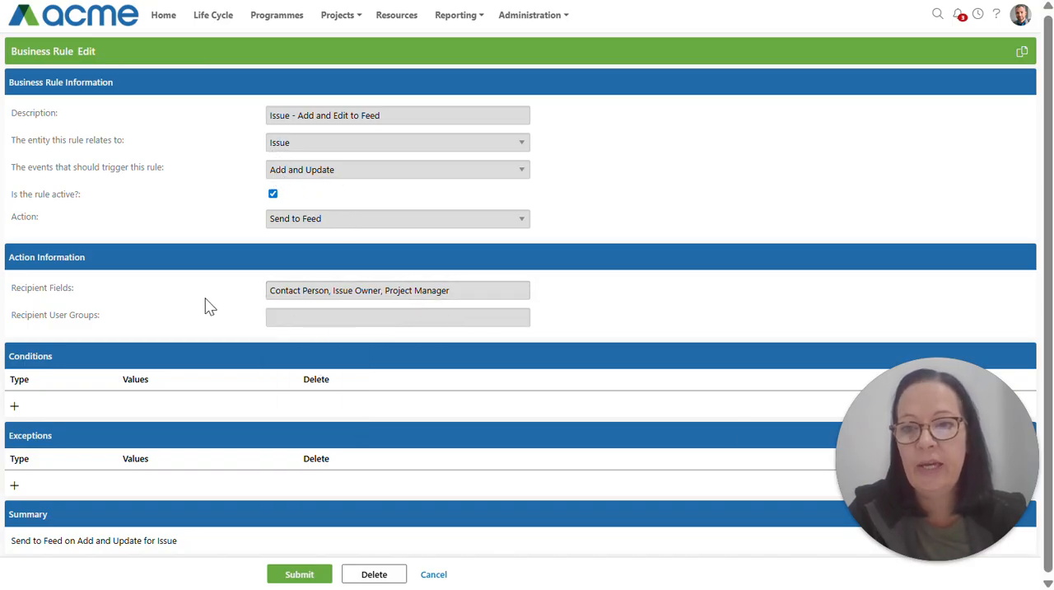
click(313, 320)
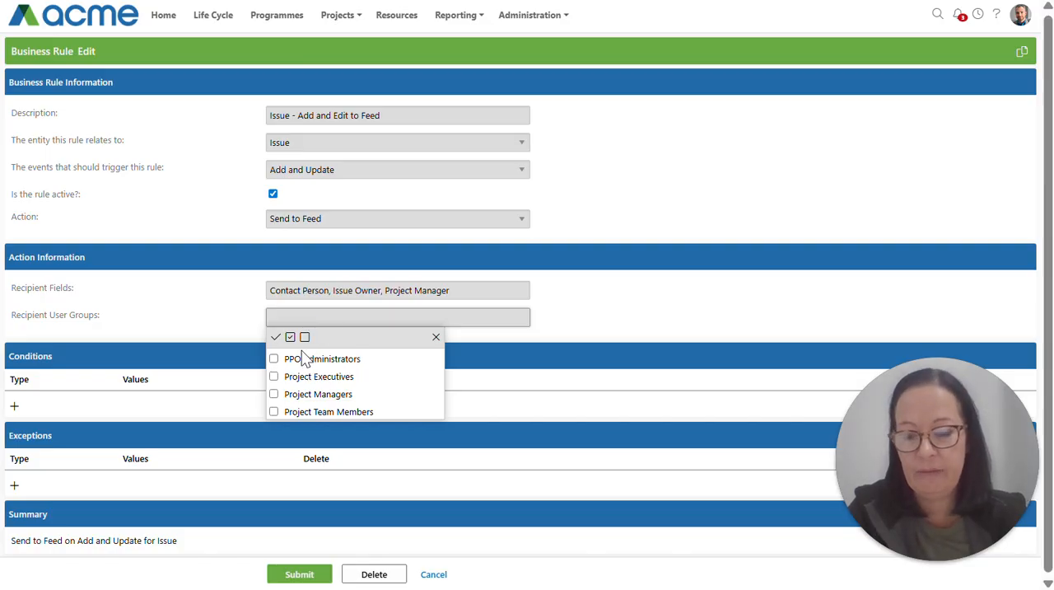
click(435, 339)
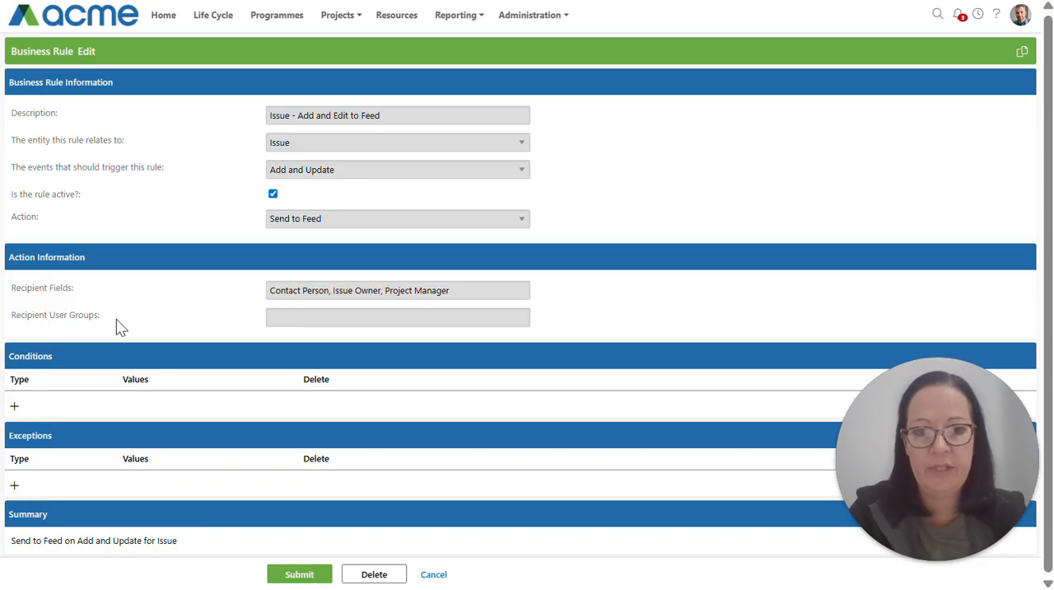
Add a condition of type "New values" to the business rule.
click(14, 407)
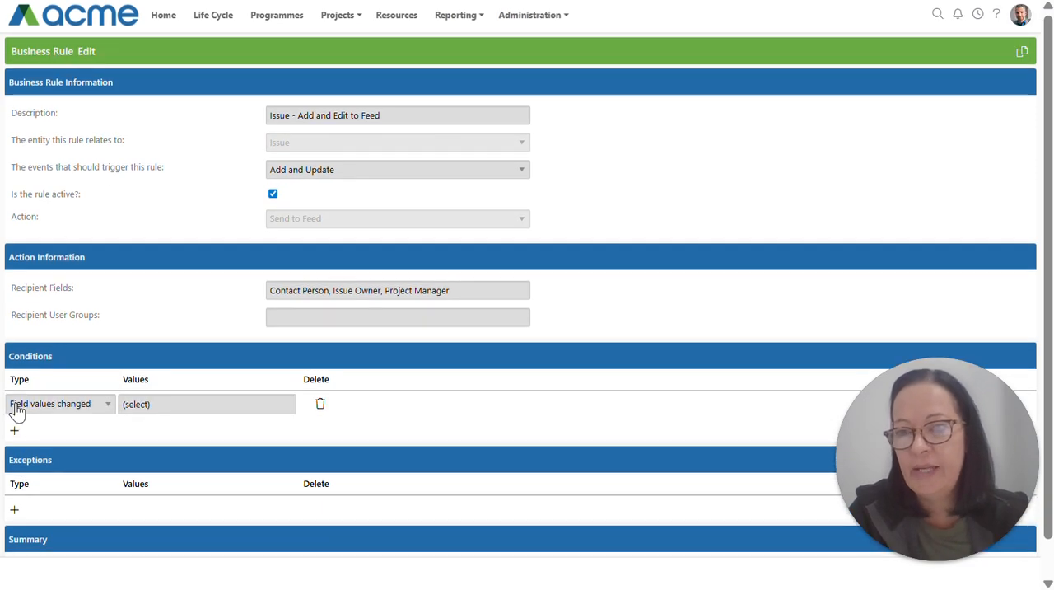
click(19, 410)
click(26, 458)
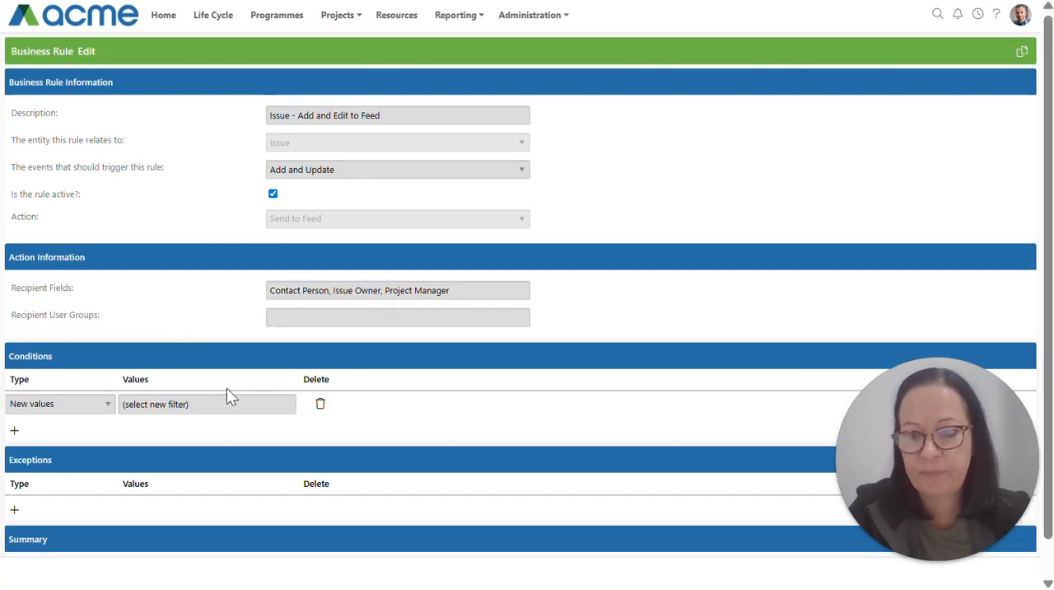
Create a filter named "Priority = High" for the condition, with a filter item where Priority equals High, and submit it.
click(196, 412)
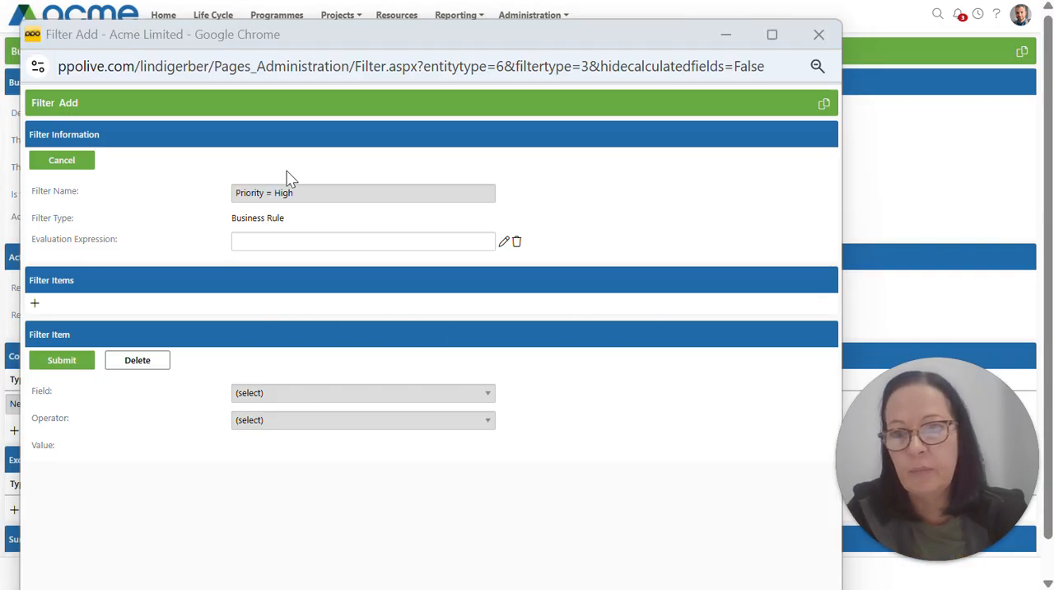
click(278, 392)
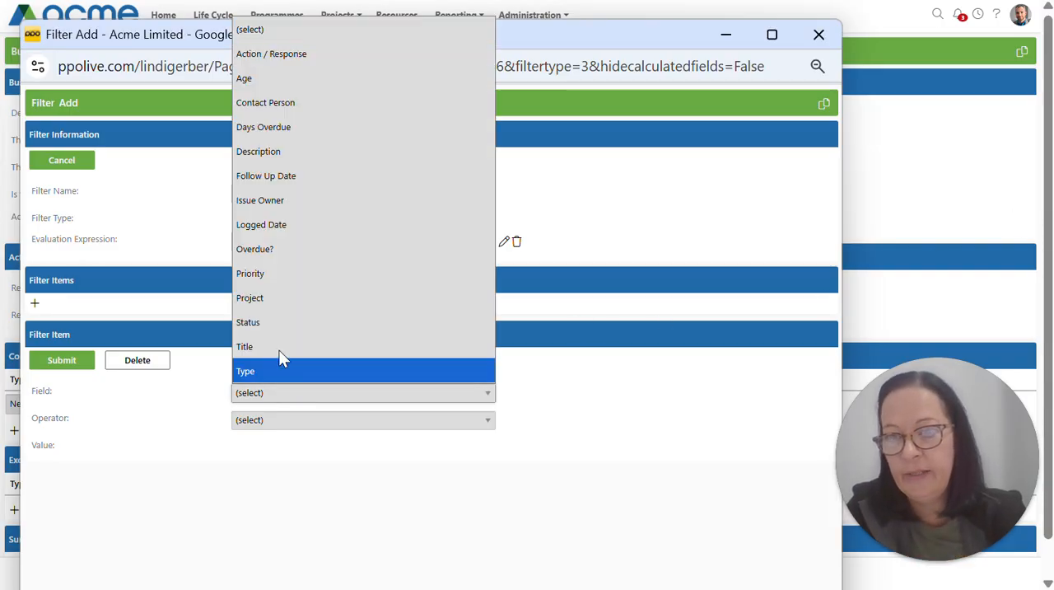
click(285, 289)
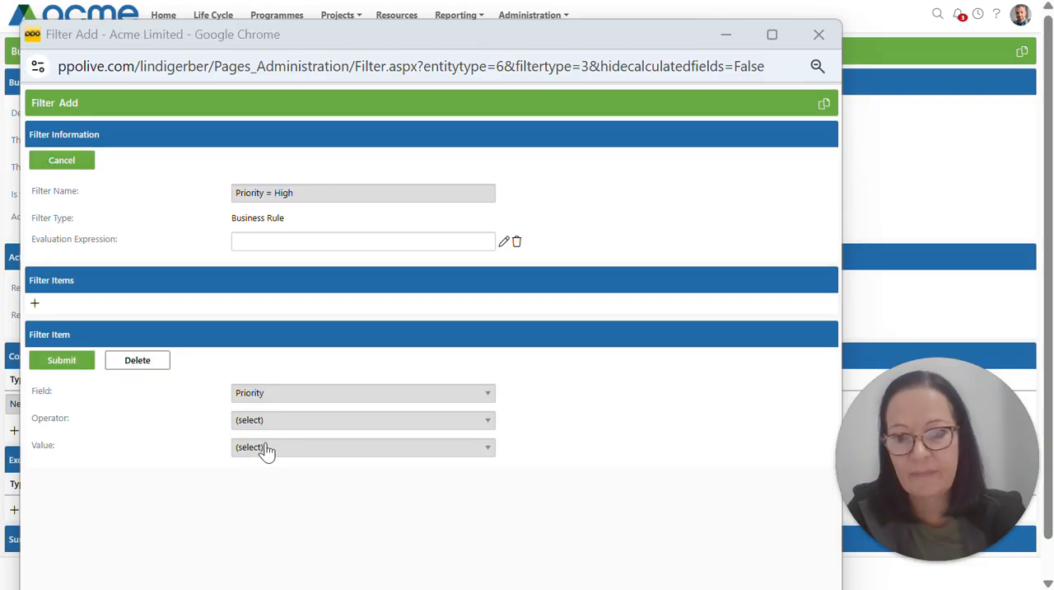
click(248, 422)
click(255, 470)
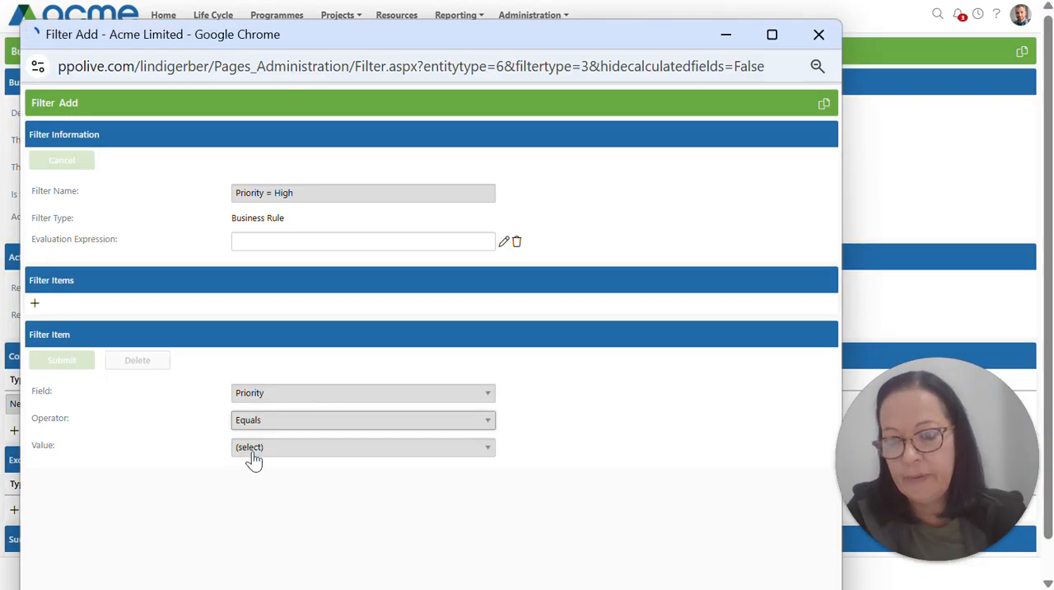
click(251, 448)
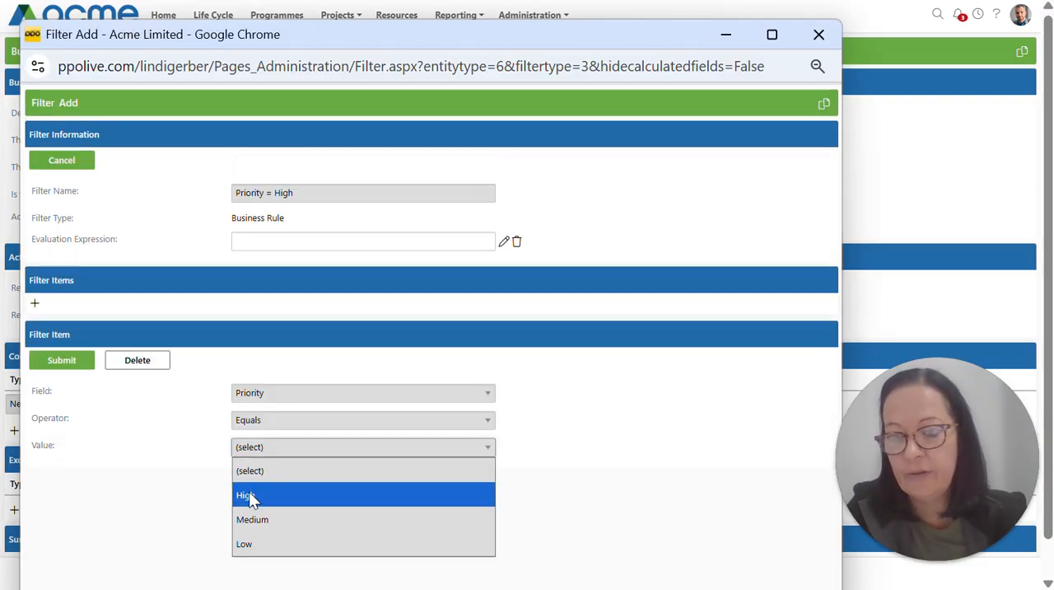
click(249, 496)
click(71, 364)
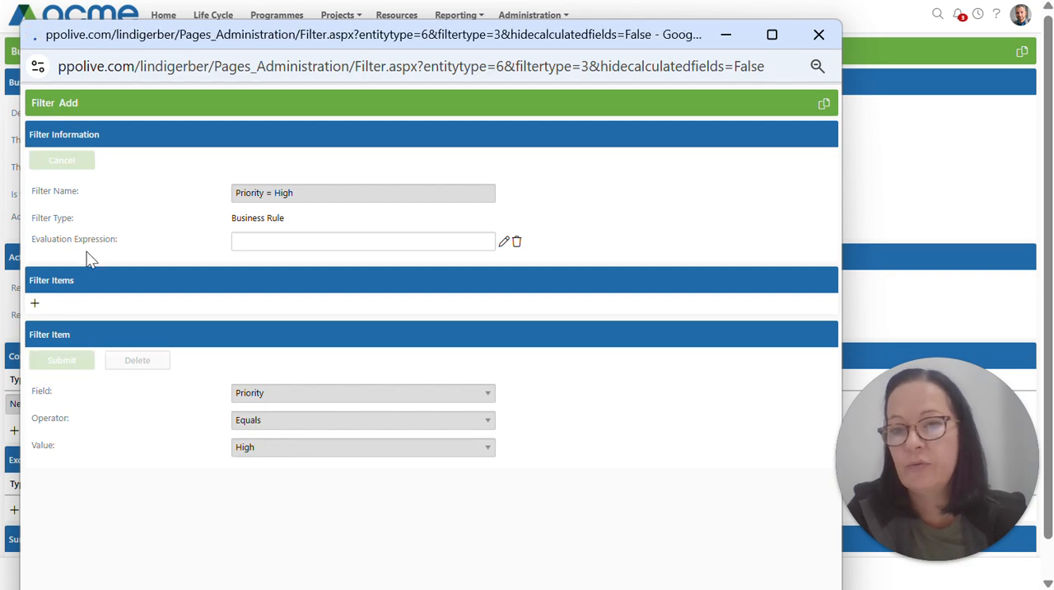
click(65, 165)
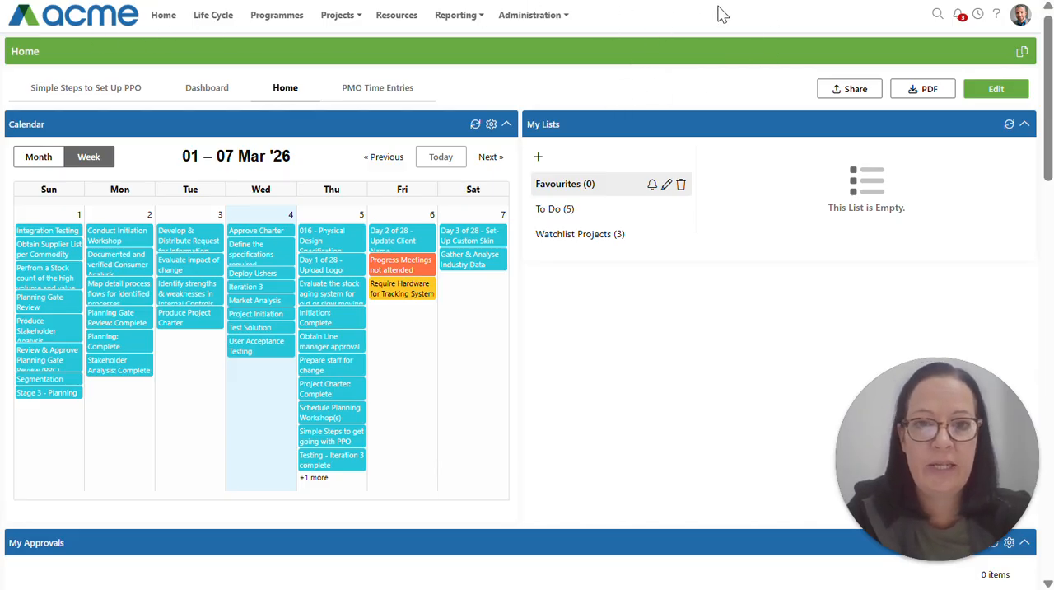
View the changed field values of the issue update and the "Progress Meetings not attended" update in the notification feed, and close the feed.
click(959, 17)
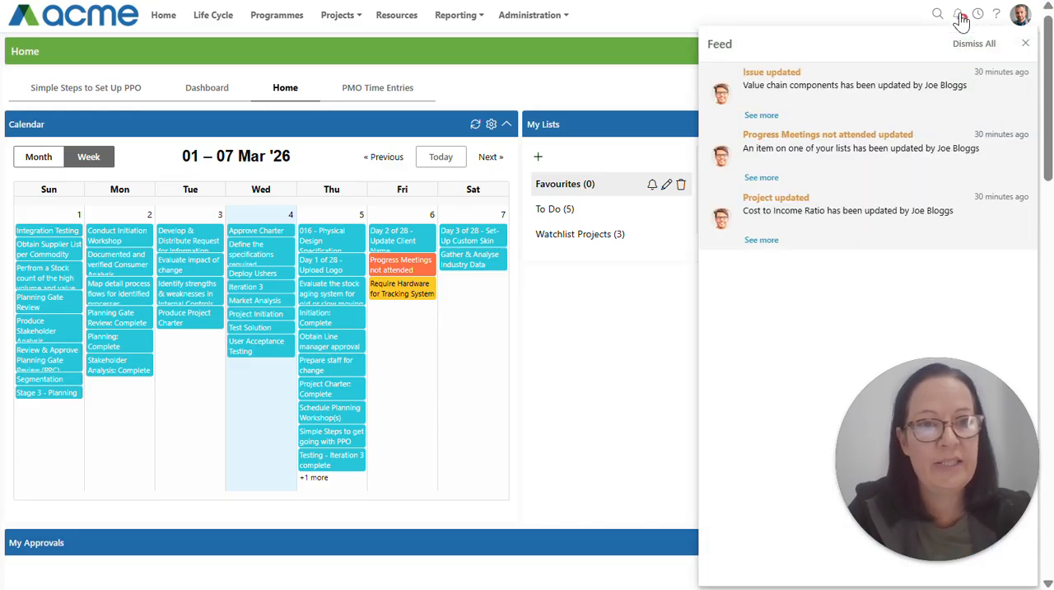
click(760, 116)
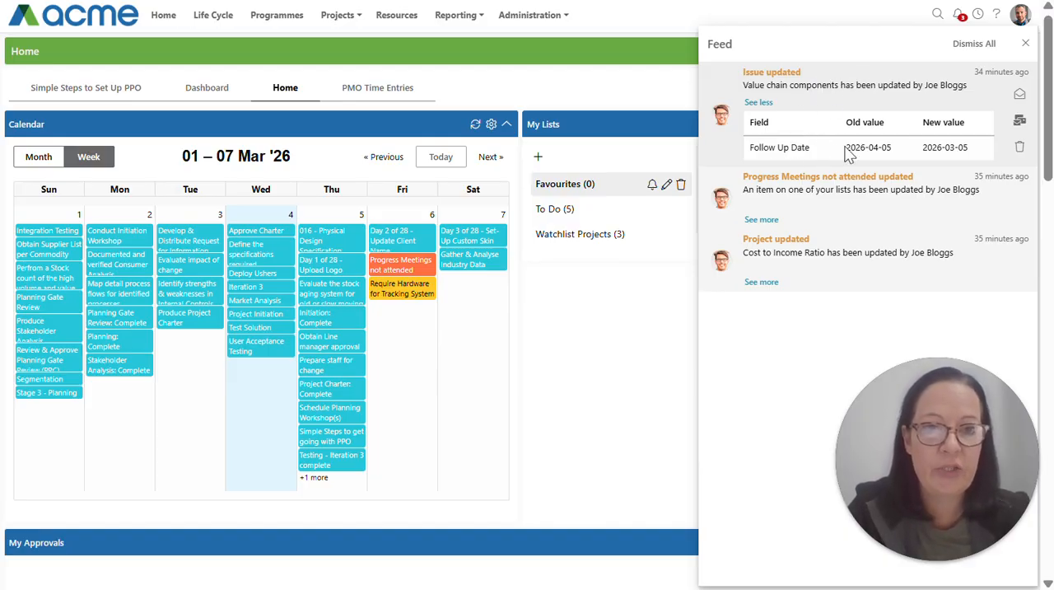
drag(923, 148, 978, 156)
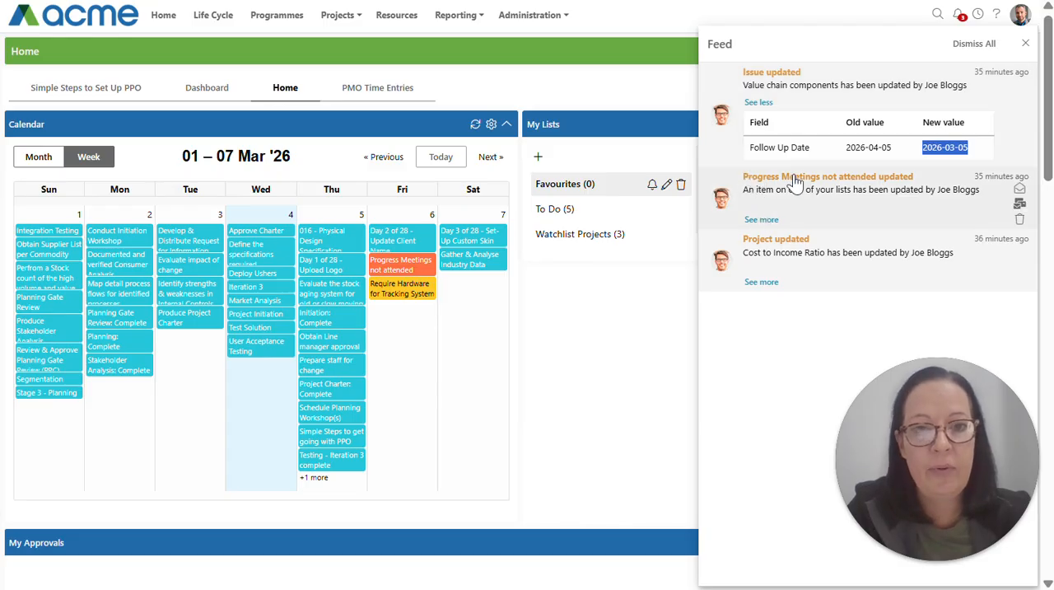
click(765, 220)
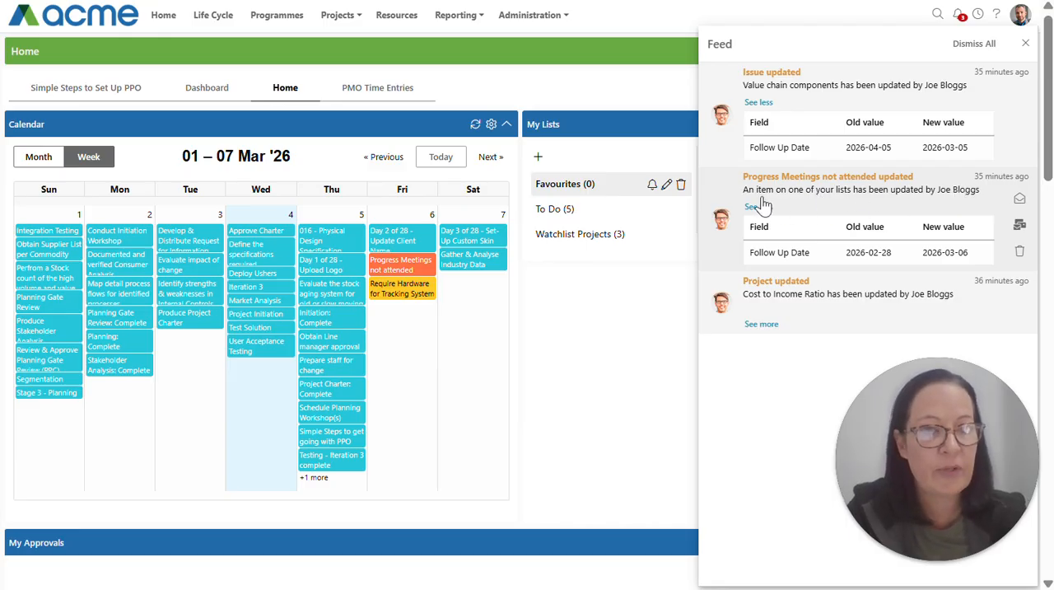
click(1025, 45)
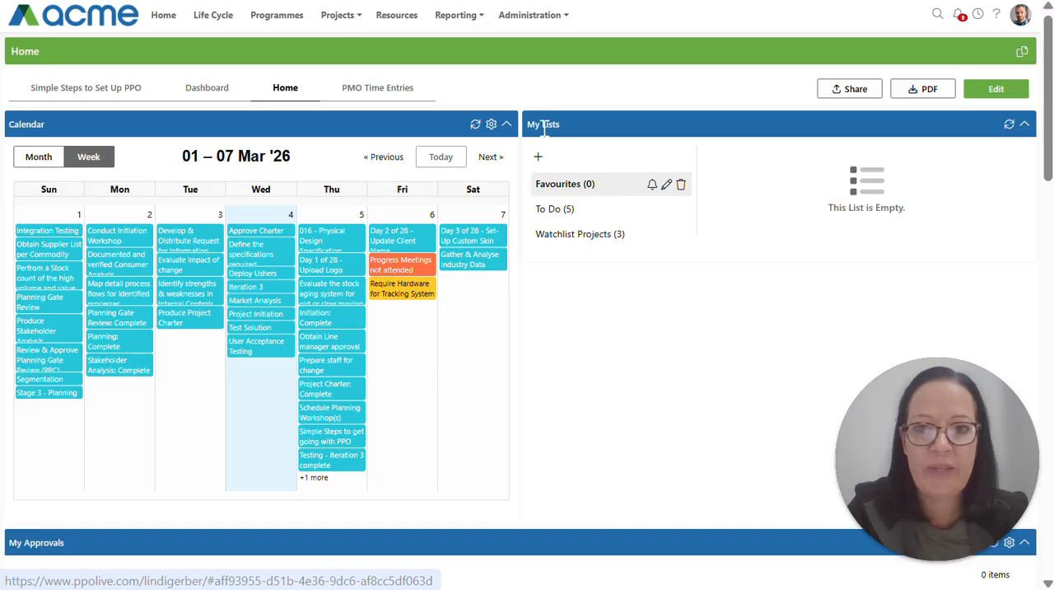
View the items in the To Do list and the changed field values of the "Cost to Income Ratio" project update in the feed.
click(568, 216)
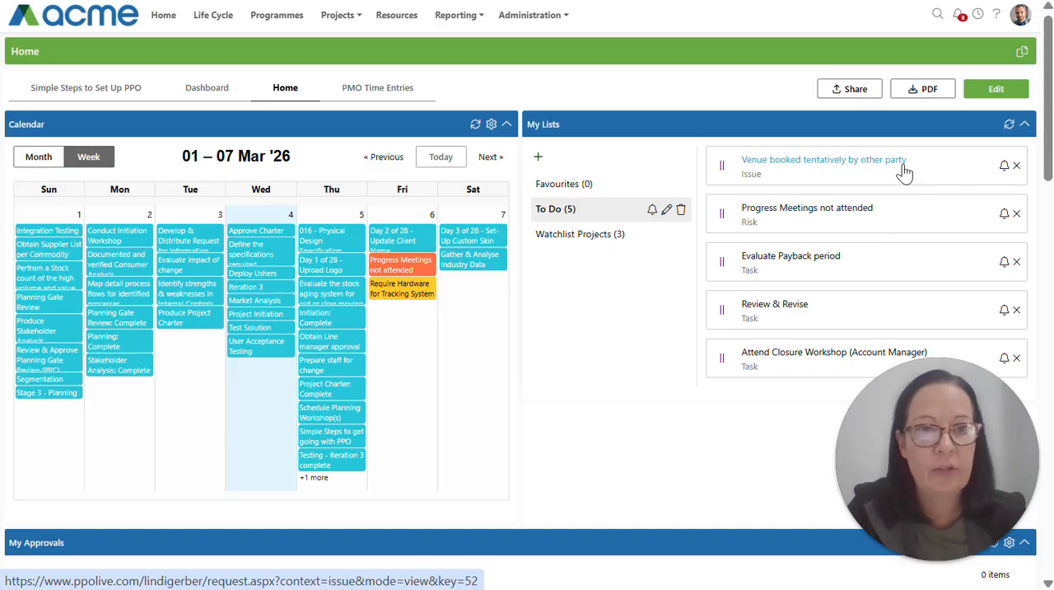
click(958, 19)
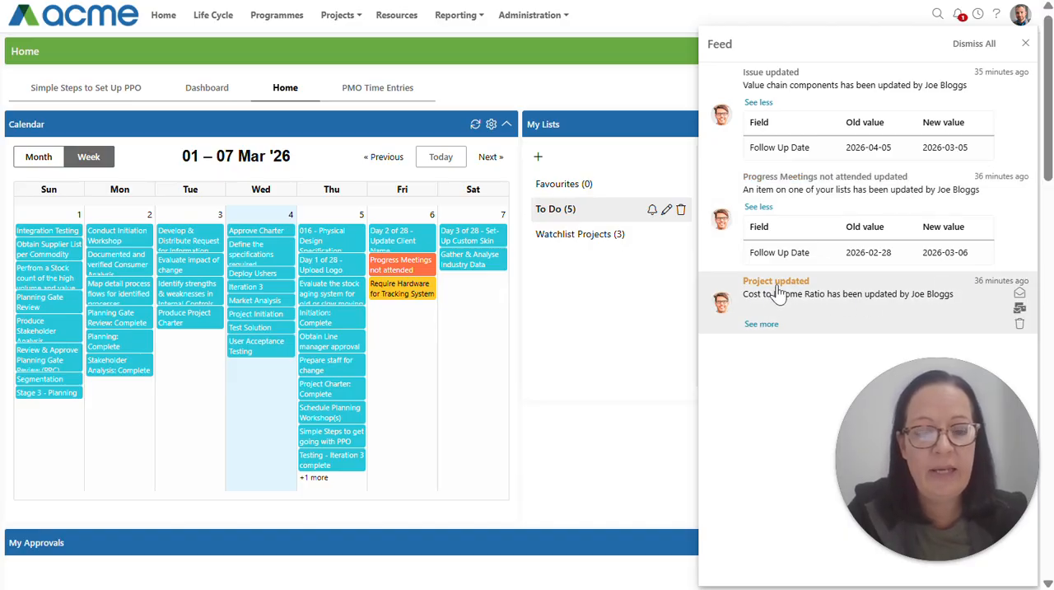
click(762, 325)
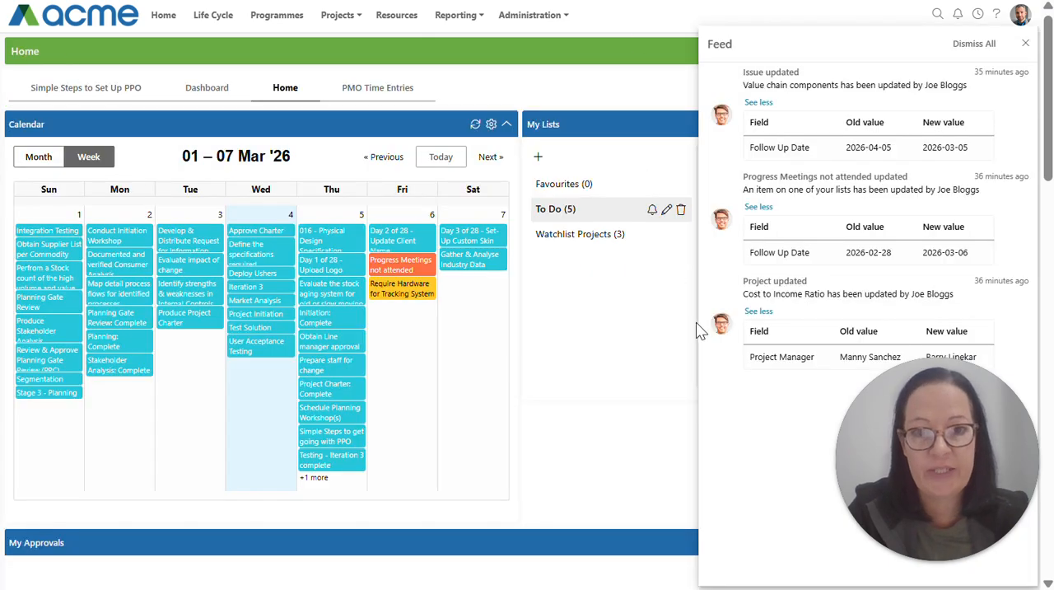
drag(911, 448, 587, 484)
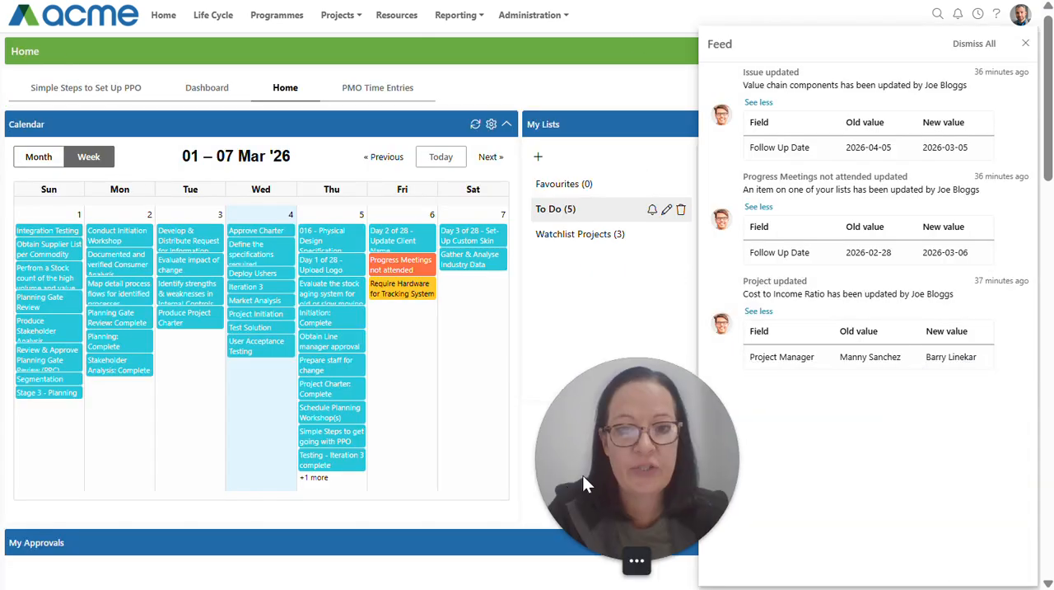